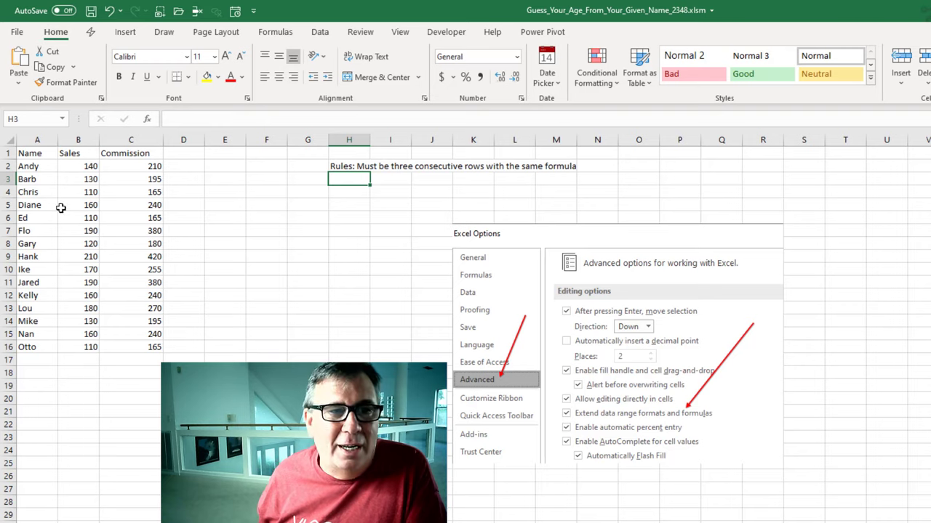
- Display the Commission formulas and insert a blank row 9 above Hank
{"action": "left_click", "coordinate": [134, 166]}
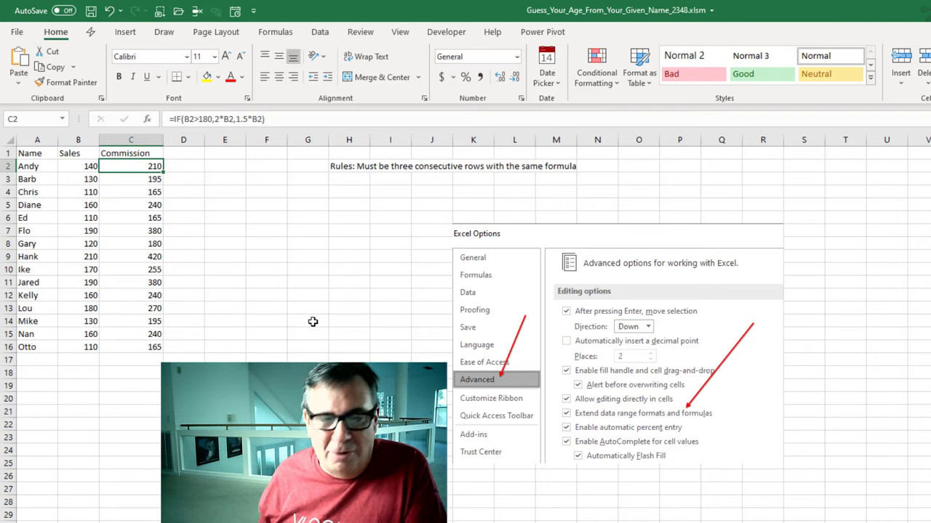
{"action": "key", "text": "ctrl+grave"}
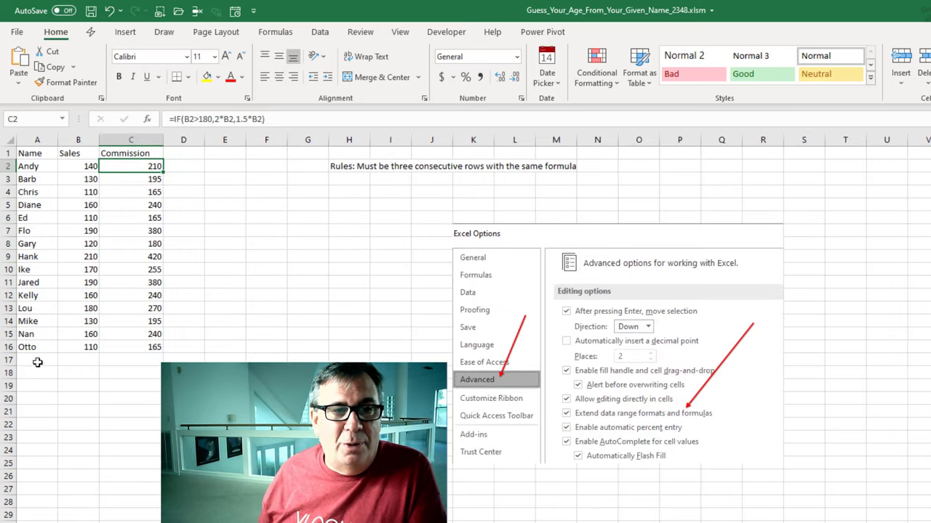
{"action": "left_click", "coordinate": [30, 257]}
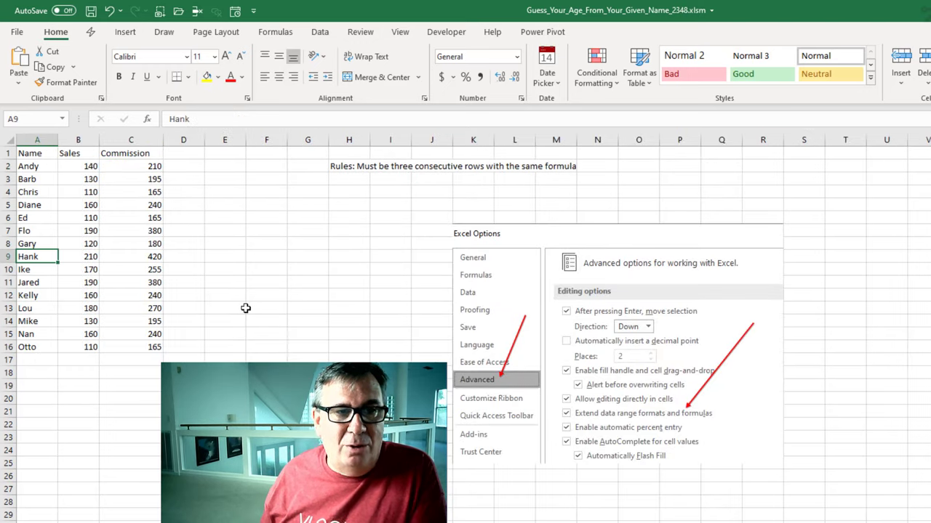
{"action": "key", "text": "alt+i"}
{"action": "key", "text": "r"}
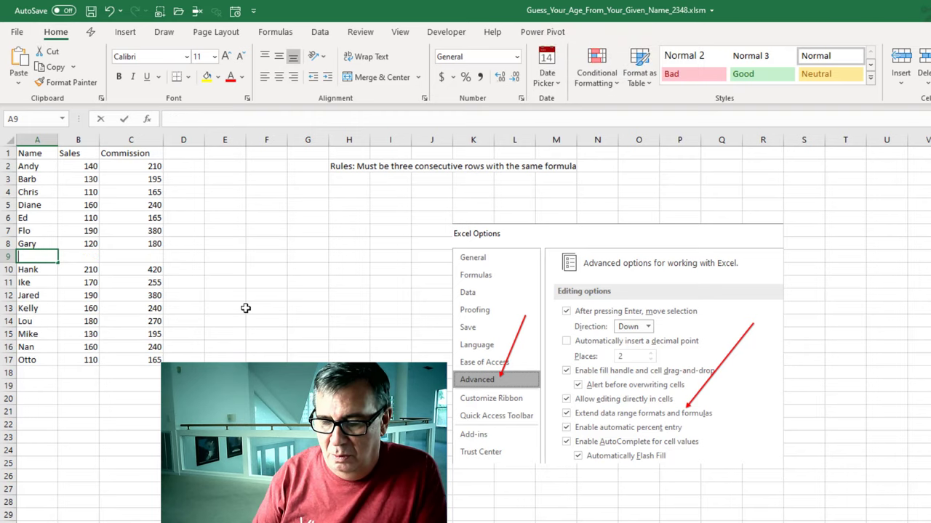
- Enter Rob with Sales 150 in row 9, so his Commission auto-fills as 225
{"action": "type", "text": "Rob"}
{"action": "key", "text": "Tab"}
{"action": "type", "text": "150"}
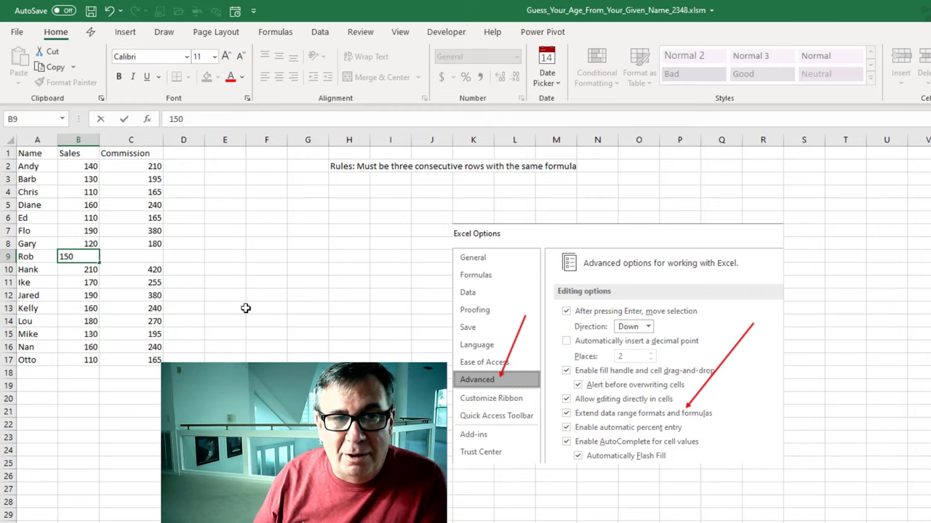
{"action": "key", "text": "Return"}
{"action": "key", "text": "Up"}
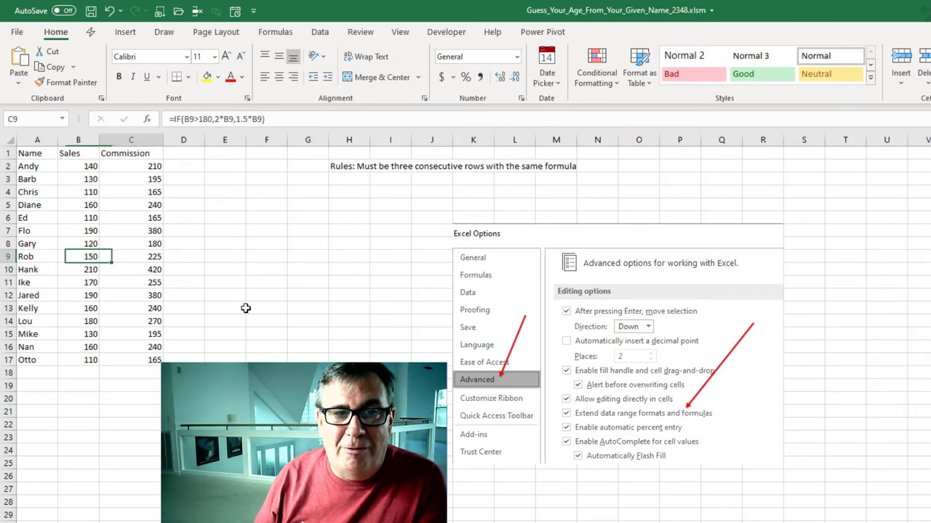
- Check Rob's auto-filled commission formula, then add Paul with 100 sales below Otto
{"action": "key", "text": "Right"}
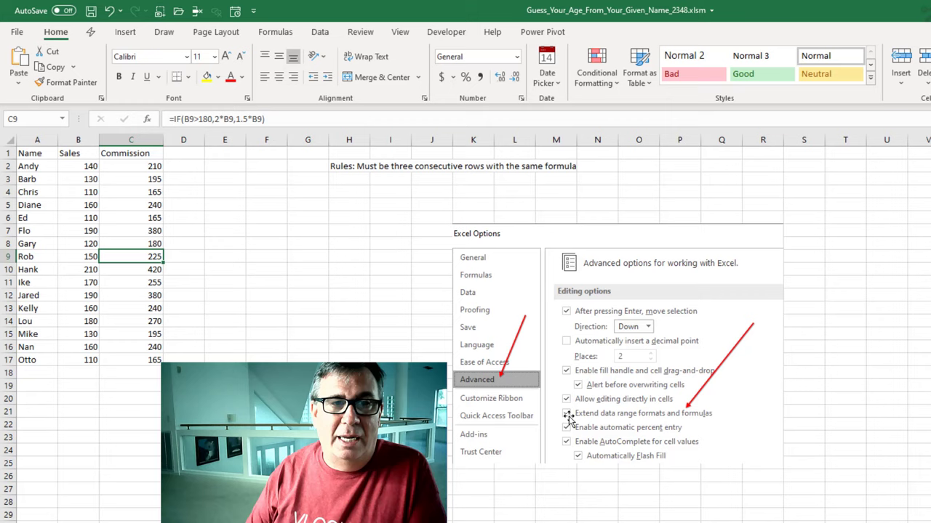
{"action": "key", "text": "Left"}
{"action": "key", "text": "Left"}
{"action": "key", "text": "Down"}
{"action": "key", "text": "Down"}
{"action": "key", "text": "Down"}
{"action": "key", "text": "Down"}
{"action": "key", "text": "Down"}
{"action": "key", "text": "Down"}
{"action": "key", "text": "Down"}
{"action": "key", "text": "Down"}
{"action": "key", "text": "Down"}
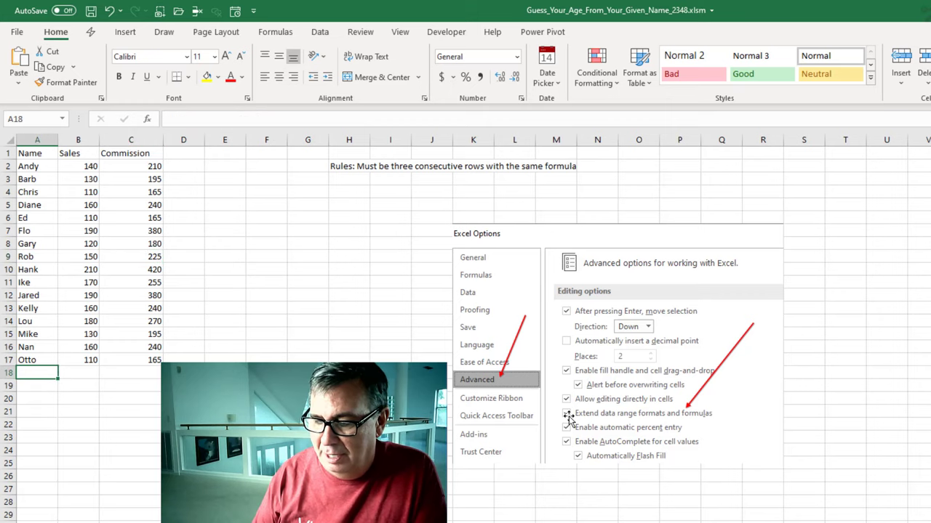
{"action": "type", "text": "Paul"}
{"action": "key", "text": "Tab"}
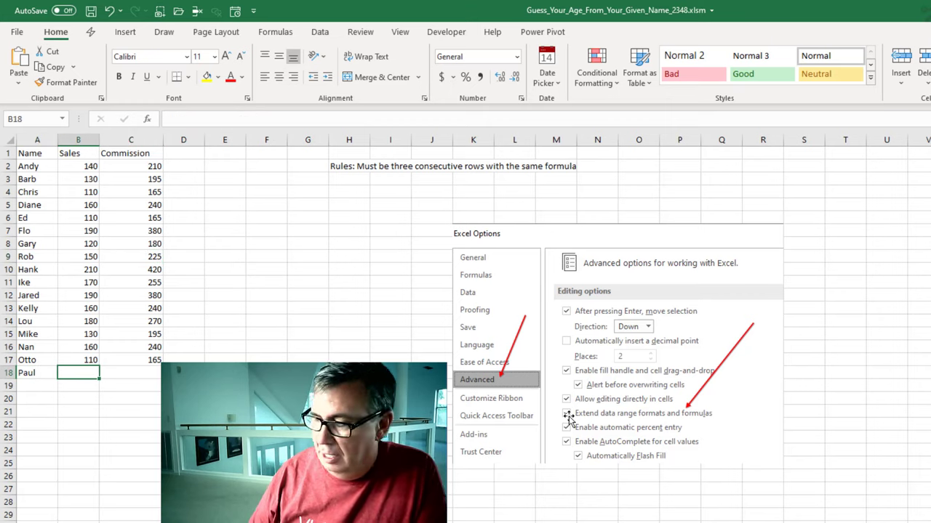
{"action": "type", "text": "100"}
{"action": "key", "text": "Tab"}
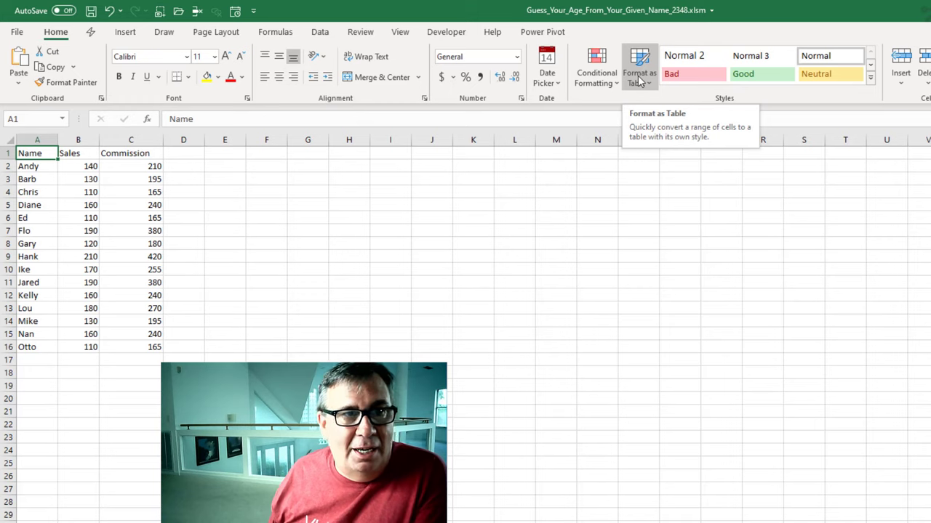
- Format A1:C16 as a light-blue banded table with headers using Format as Table
{"action": "left_click", "coordinate": [125, 36]}
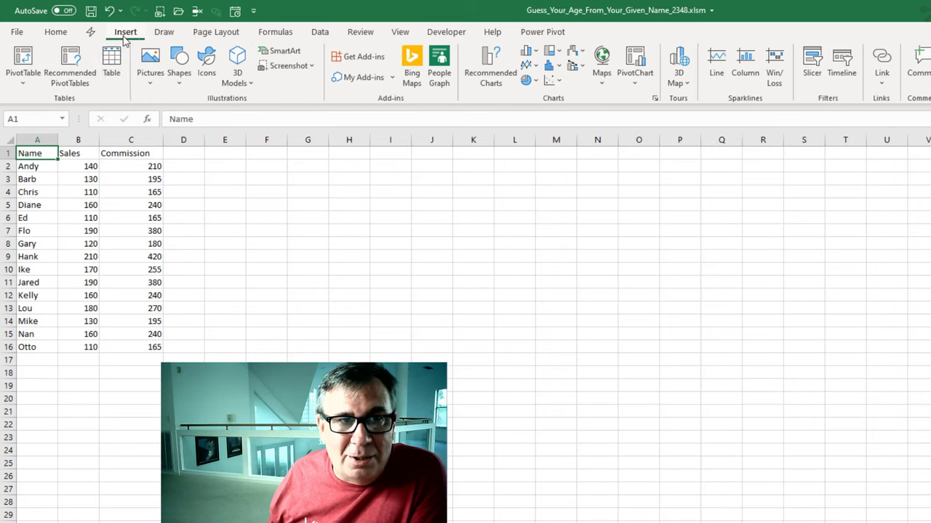
{"action": "left_click", "coordinate": [61, 35]}
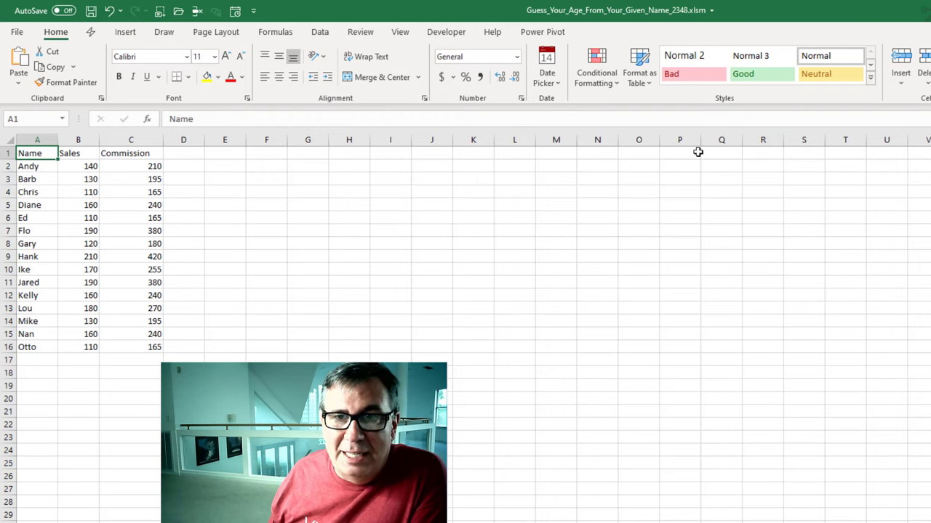
{"action": "left_click", "coordinate": [639, 79]}
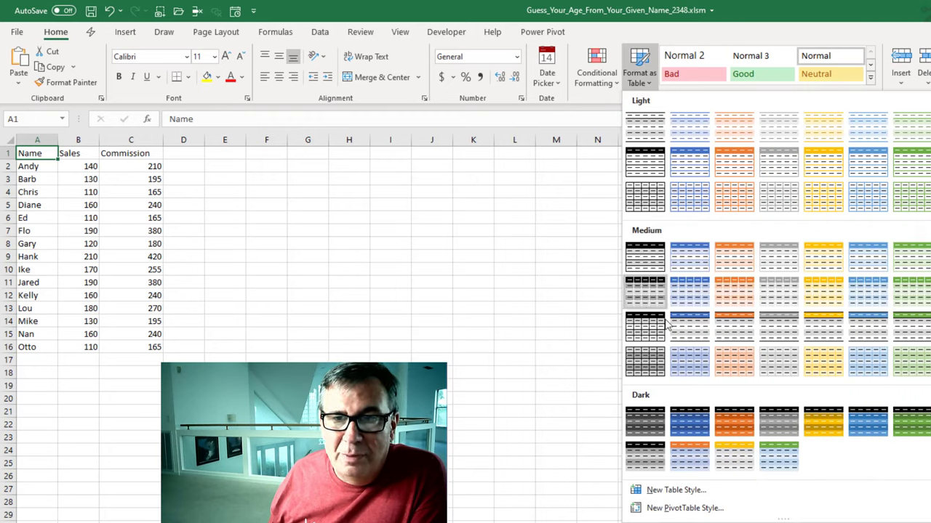
{"action": "left_click", "coordinate": [694, 149]}
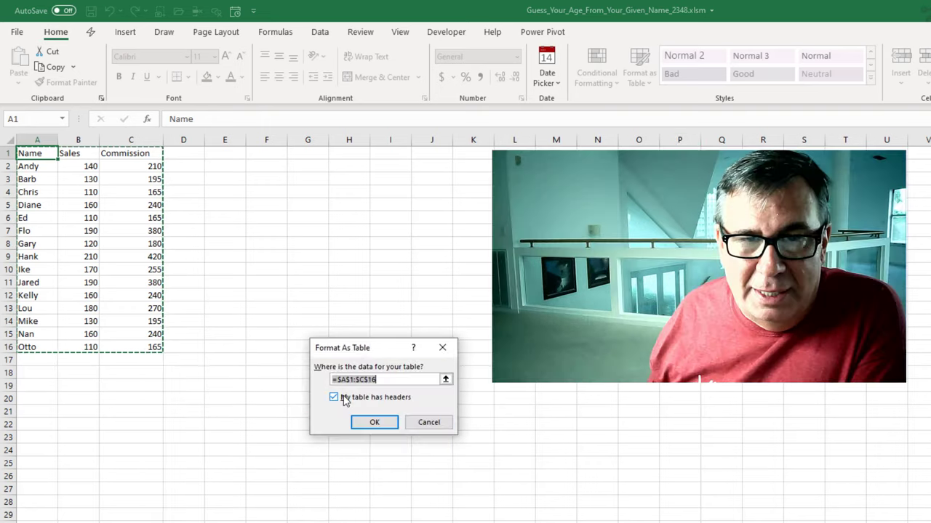
{"action": "left_click", "coordinate": [375, 424]}
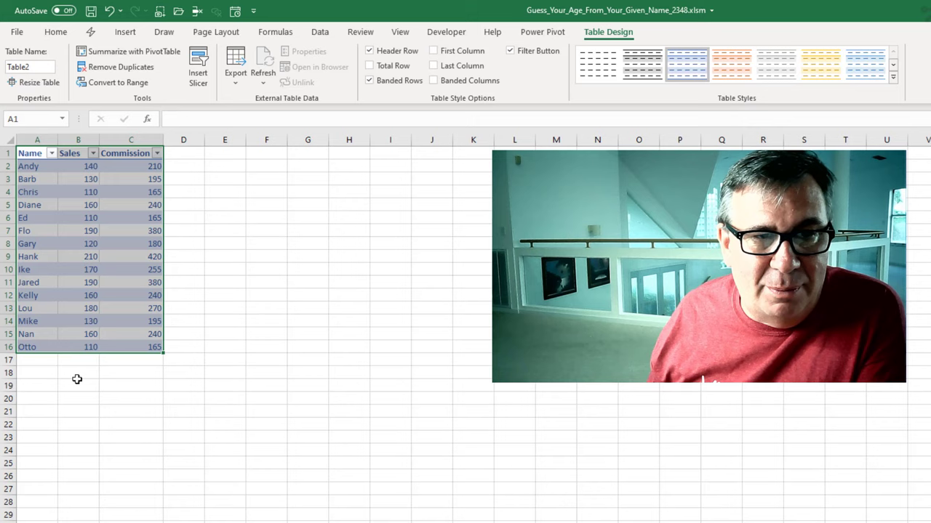
{"action": "left_click", "coordinate": [33, 360]}
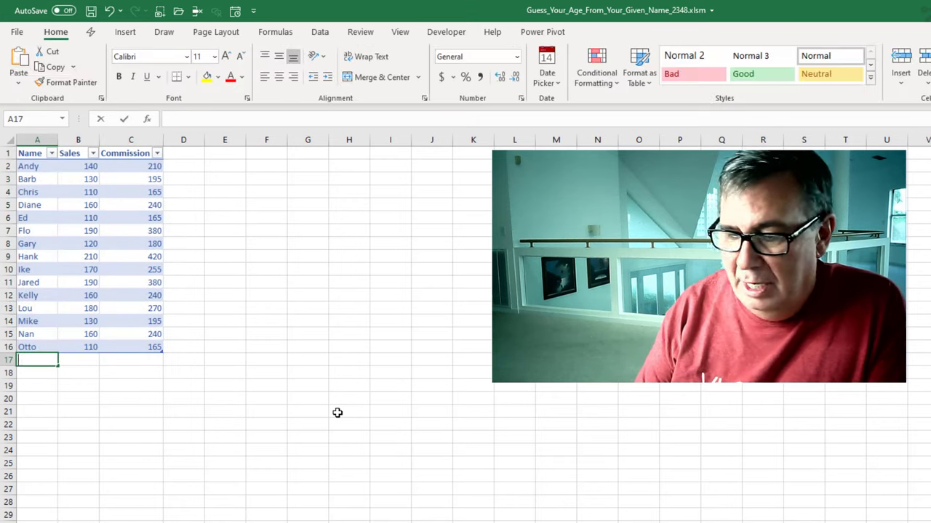
- Add Paula with 180 sales below the table, undo the 180, and check C17's formula
{"action": "type", "text": "Paula"}
{"action": "key", "text": "Tab"}
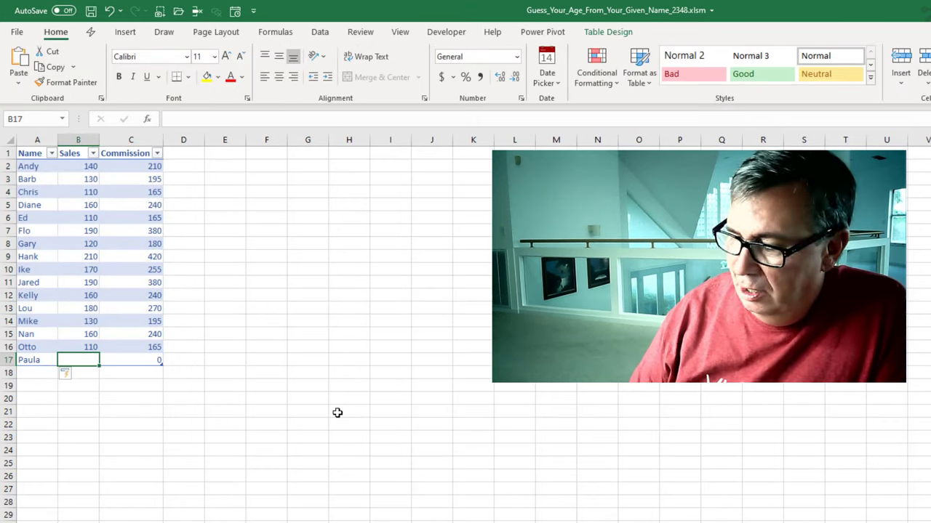
{"action": "type", "text": "180"}
{"action": "key", "text": "Tab"}
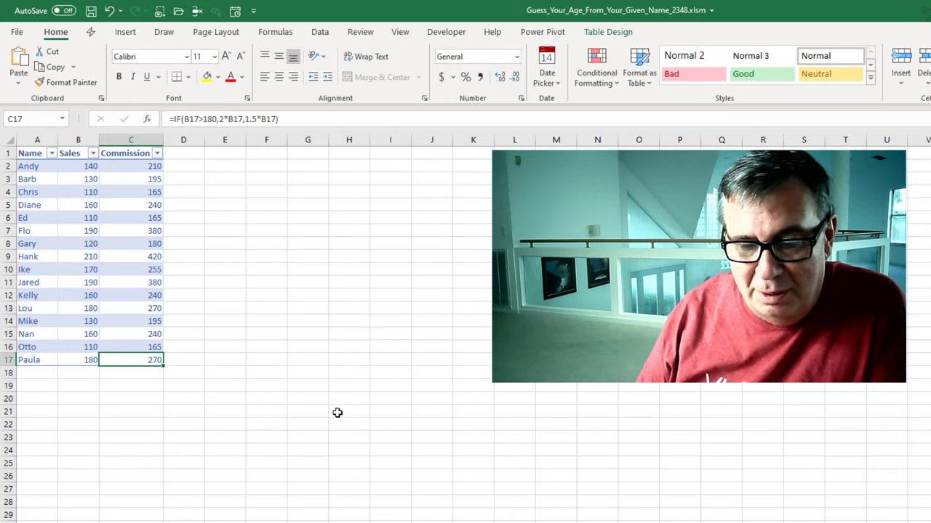
{"action": "key", "text": "ctrl+z"}
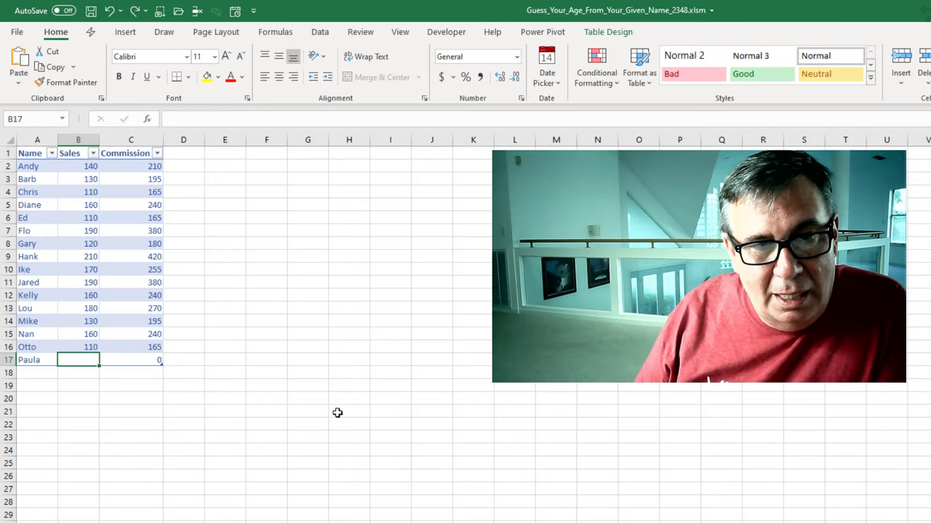
{"action": "key", "text": "Tab"}
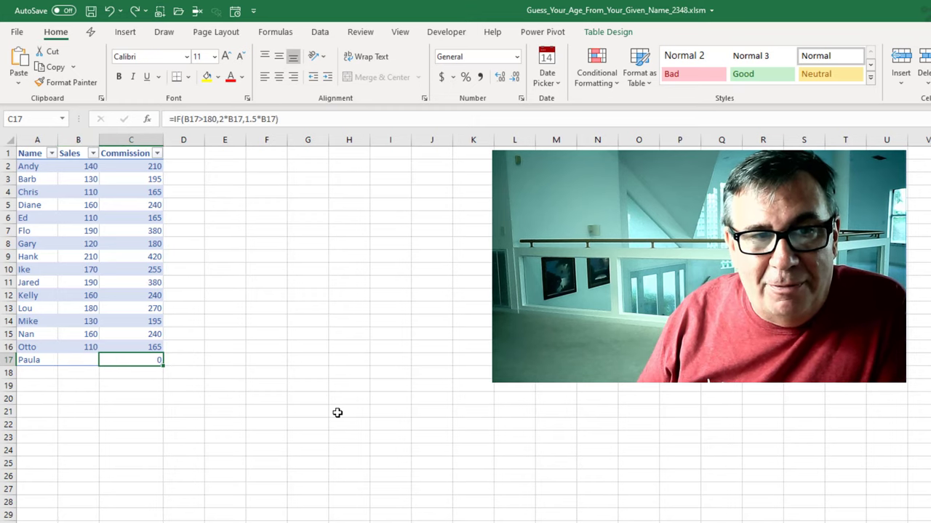
{"action": "key", "text": "Up"}
{"action": "key", "text": "Up"}
{"action": "key", "text": "Up"}
{"action": "key", "text": "Up"}
{"action": "key", "text": "Up"}
{"action": "key", "text": "Up"}
{"action": "key", "text": "Up"}
{"action": "key", "text": "Up"}
{"action": "key", "text": "Up"}
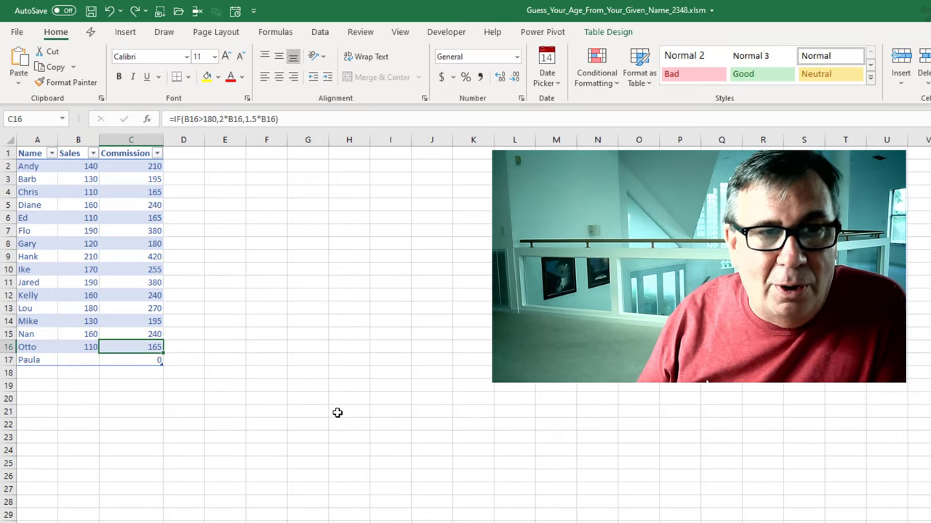
{"action": "key", "text": "Left"}
{"action": "key", "text": "Left"}
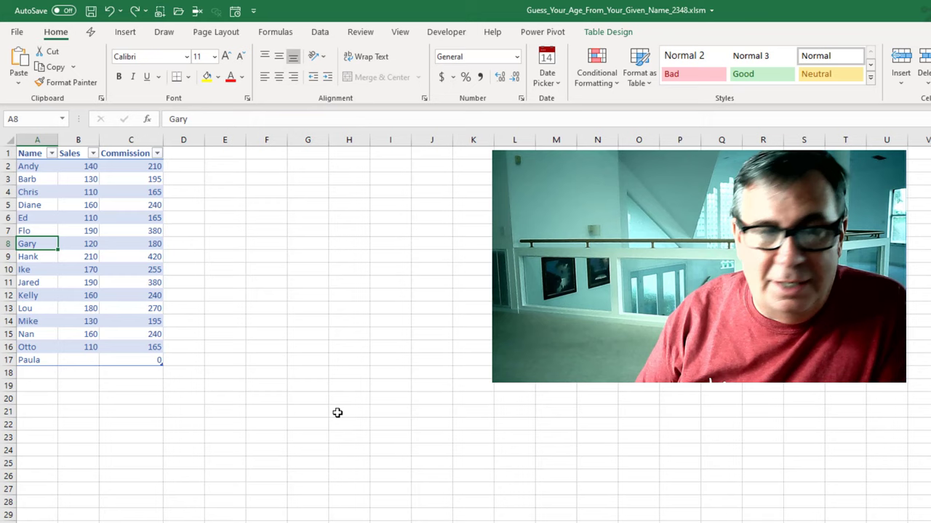
- Insert a table row above Gary and enter Abby with Sales 250
{"action": "key", "text": "alt+i"}
{"action": "key", "text": "r"}
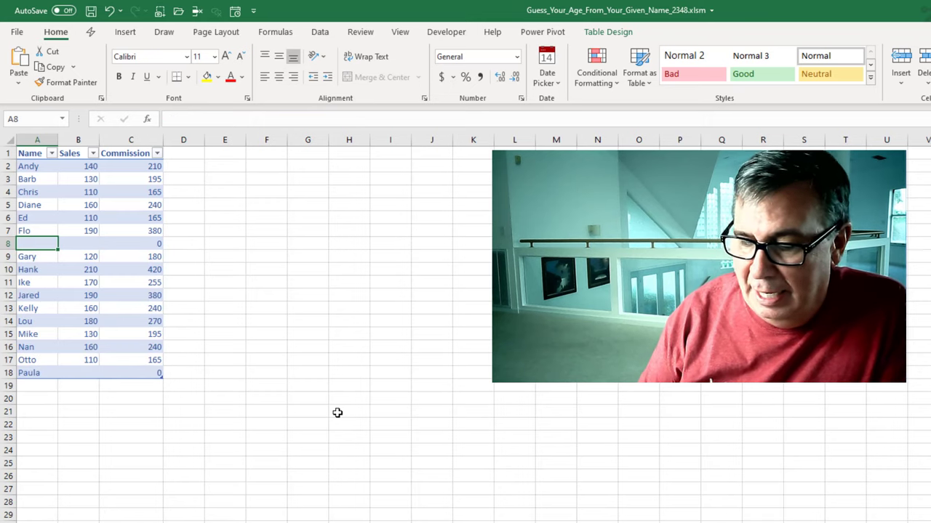
{"action": "type", "text": "Abby"}
{"action": "key", "text": "Tab"}
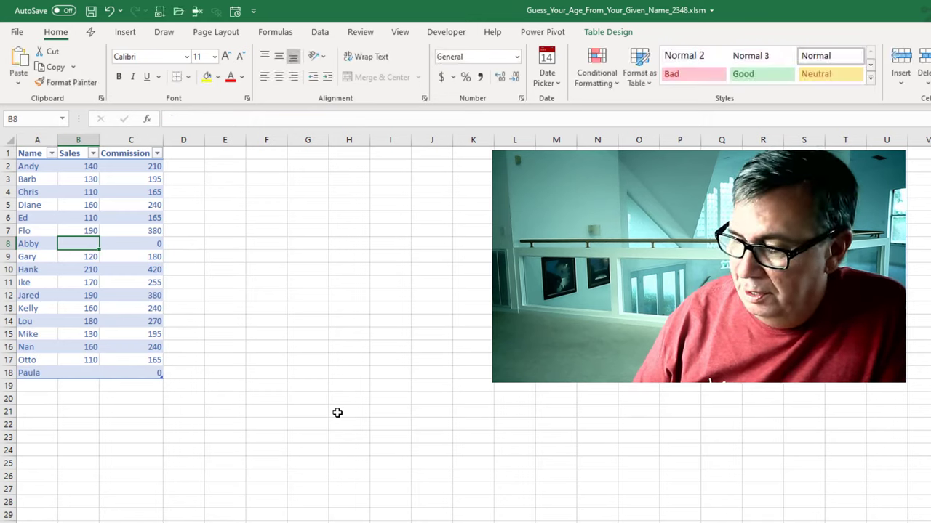
{"action": "type", "text": "250"}
{"action": "key", "text": "Tab"}
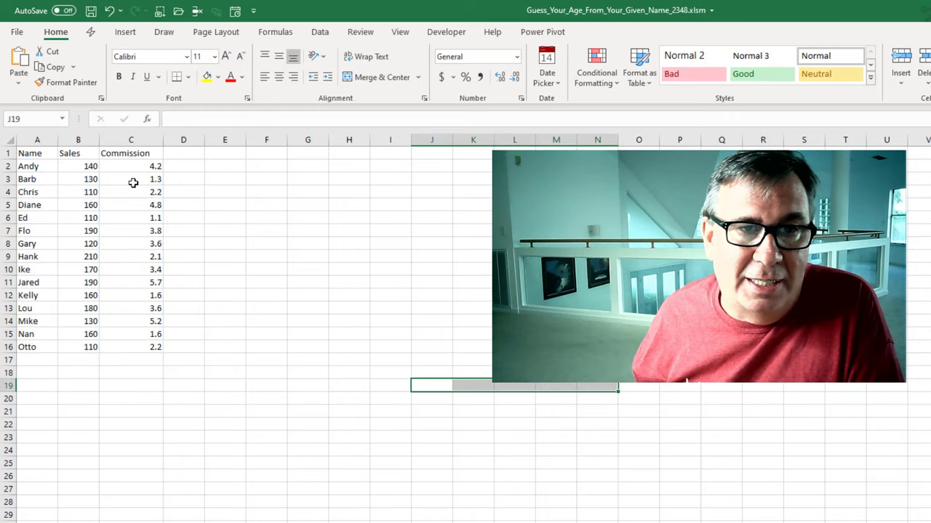
- On the other sheet, inspect the commission formulas and convert A1:C16 into a table with Ctrl+T
{"action": "left_click", "coordinate": [132, 182]}
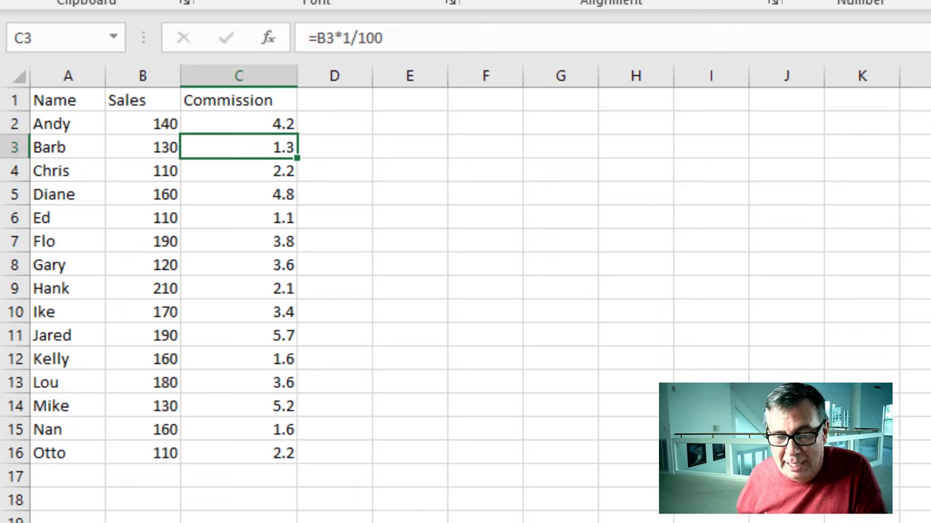
{"action": "key", "text": "ctrl+grave"}
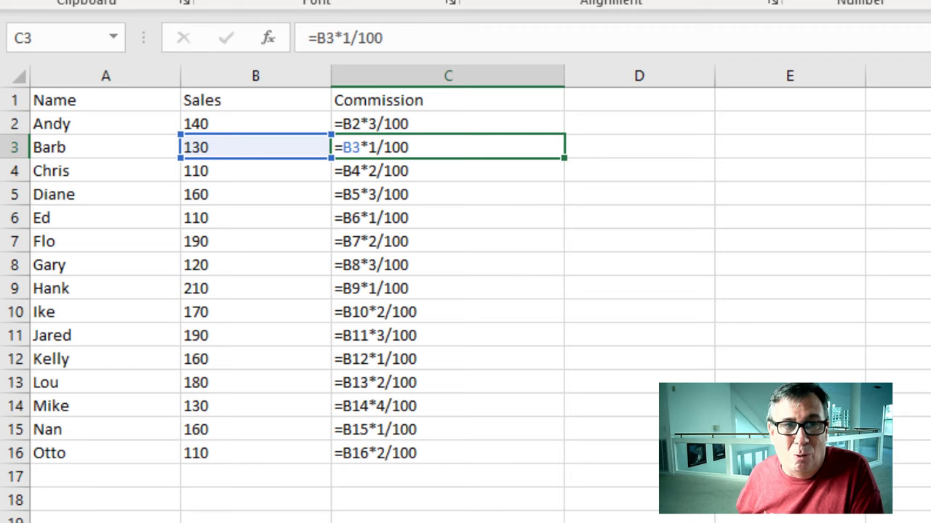
{"action": "key", "text": "ctrl+grave"}
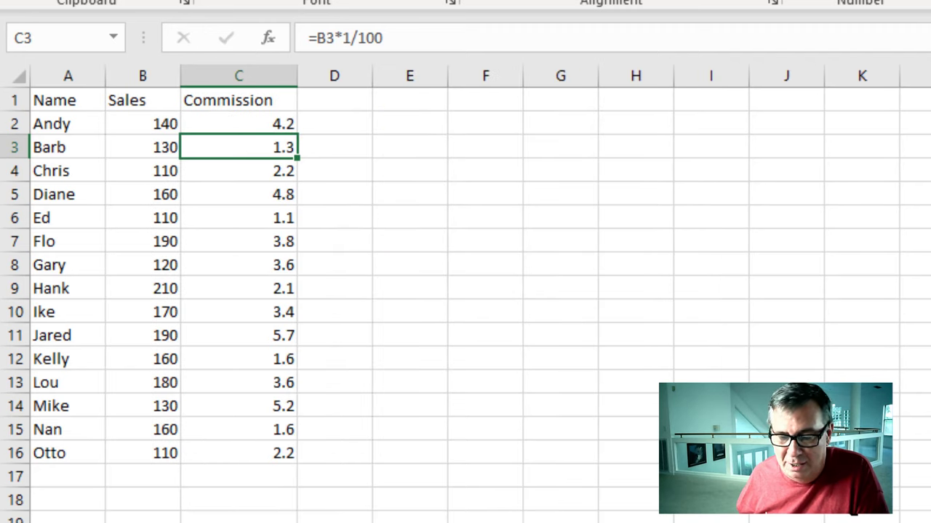
{"action": "key", "text": "ctrl+t"}
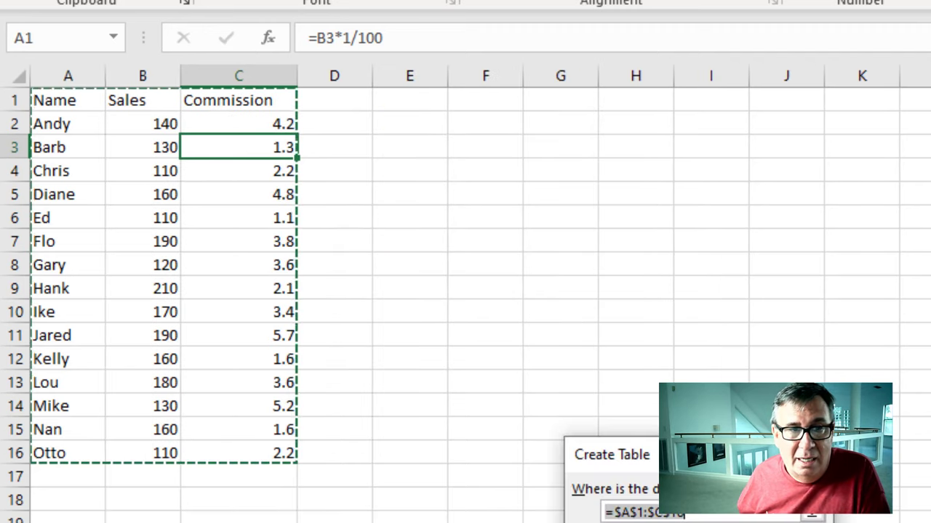
{"action": "key", "text": "Return"}
- Add Paula with Sales 250 in row 17 below the table and check her Commission cell
{"action": "left_click", "coordinate": [64, 477]}
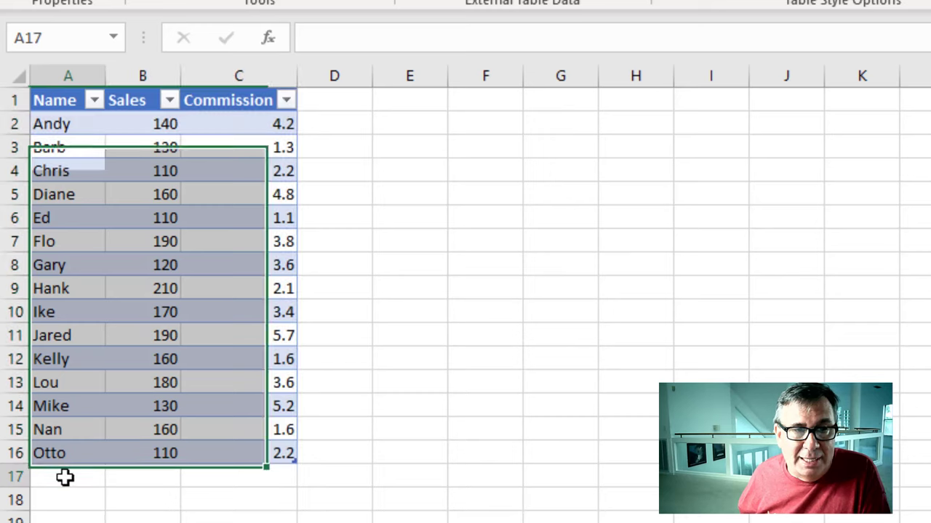
{"action": "type", "text": "Paula"}
{"action": "key", "text": "Tab"}
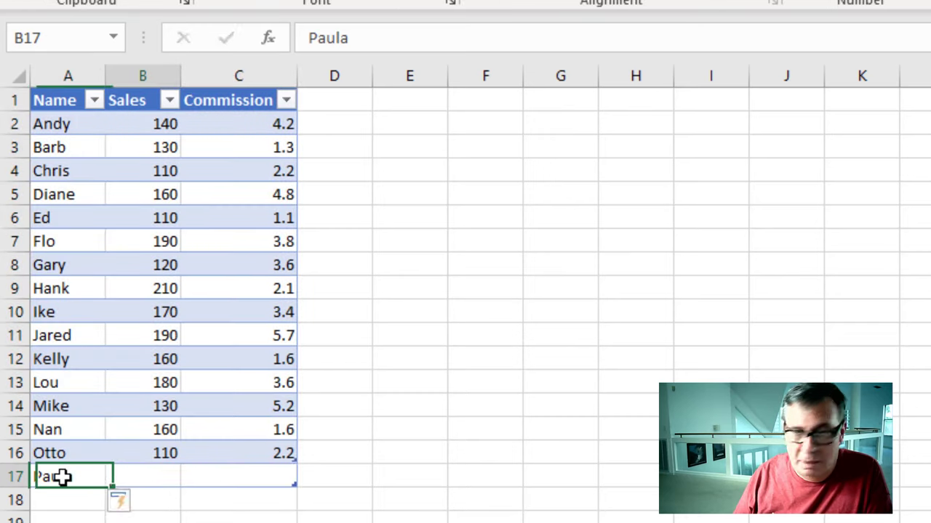
{"action": "type", "text": "250"}
{"action": "key", "text": "Return"}
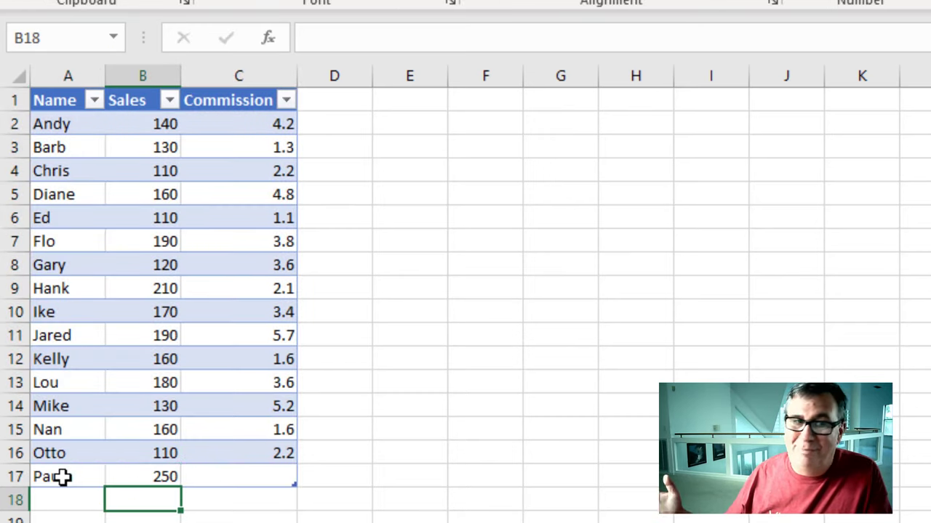
{"action": "key", "text": "Up"}
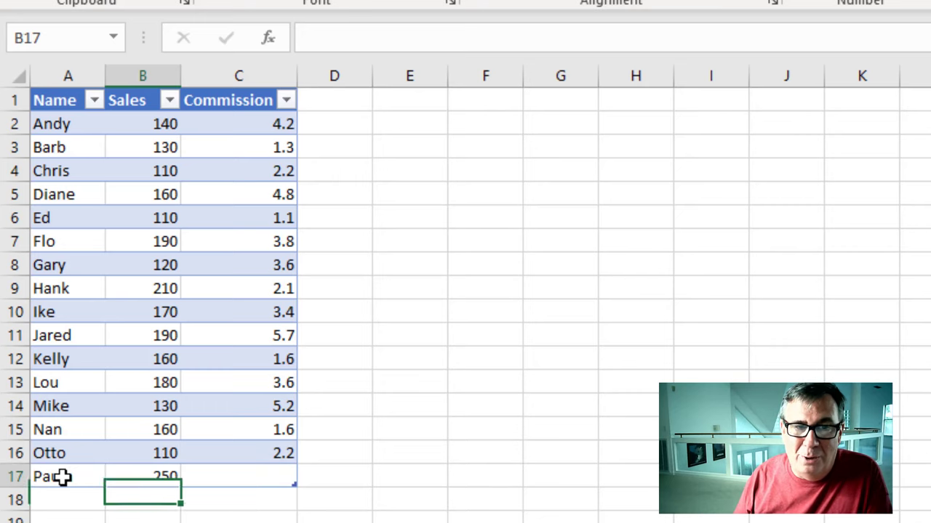
{"action": "key", "text": "Right"}
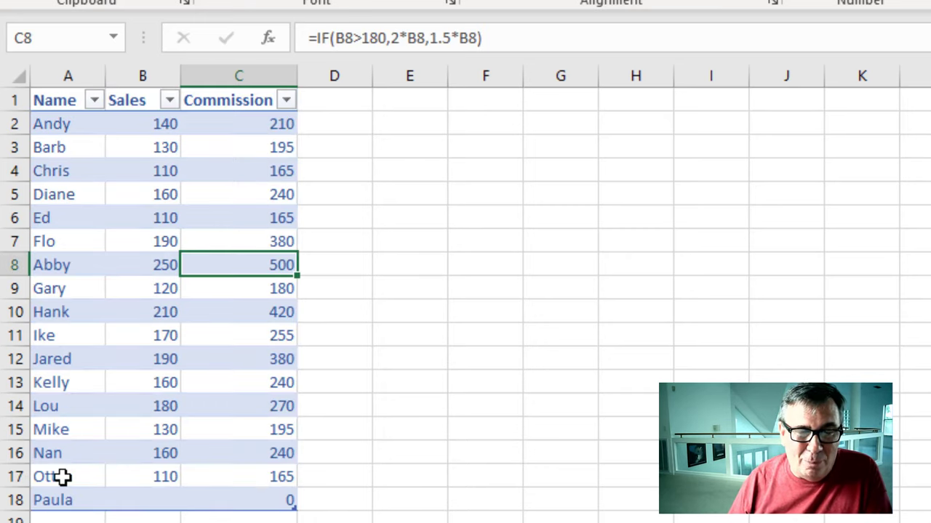
- Append +500 to Hank's commission formula in C10
{"action": "key", "text": "Down"}
{"action": "key", "text": "Down"}
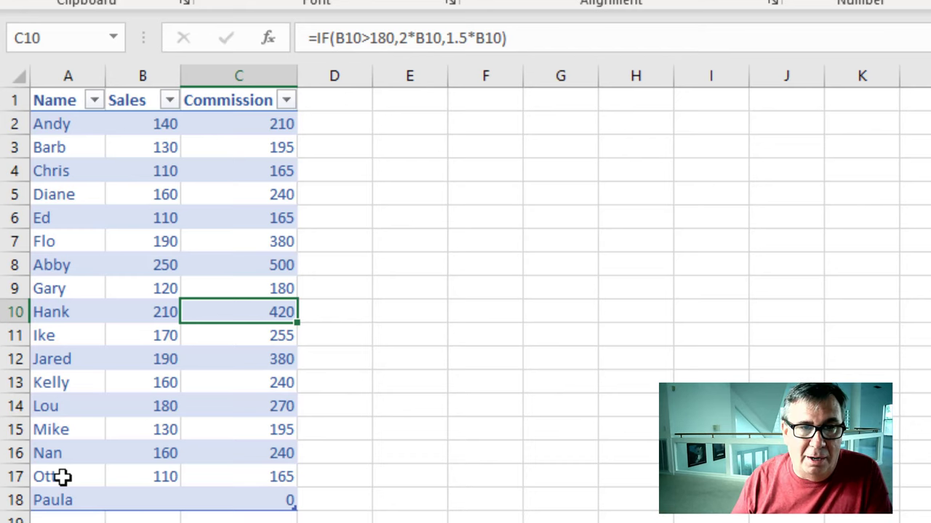
{"action": "key", "text": "F2"}
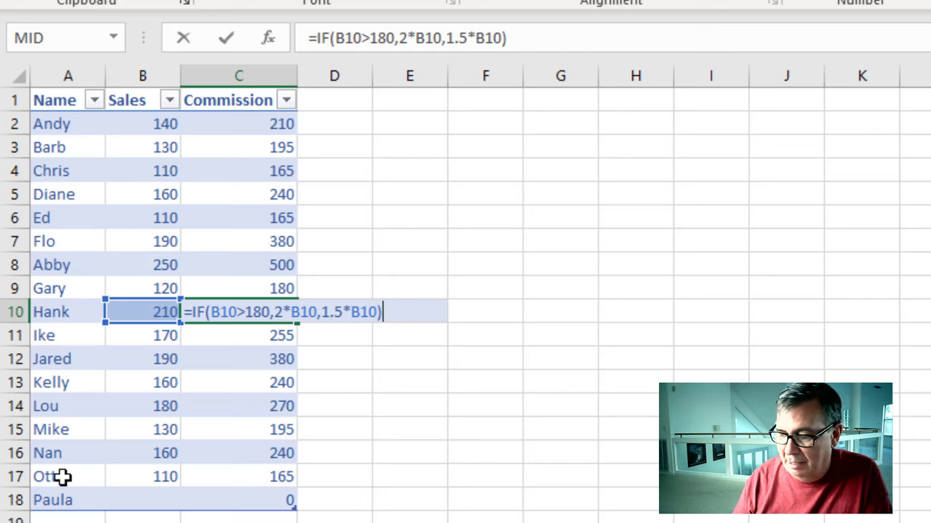
{"action": "type", "text": "+"}
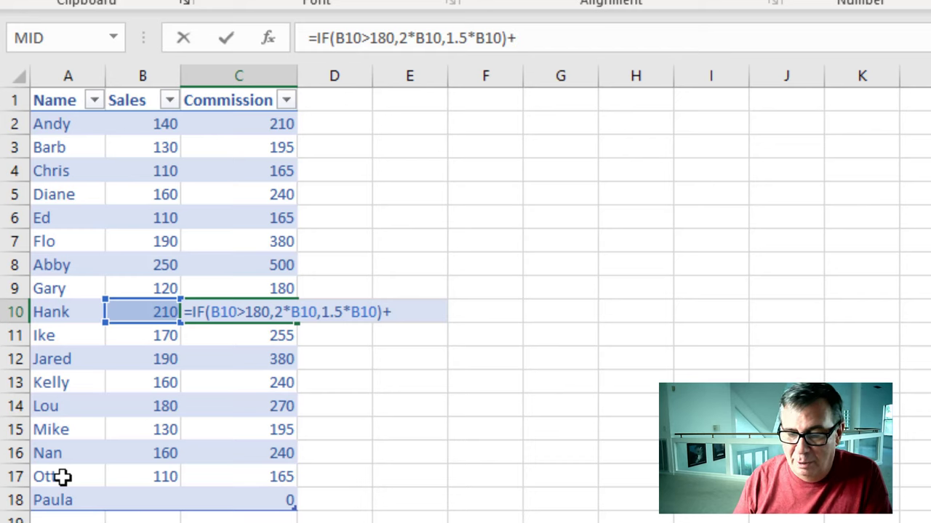
{"action": "type", "text": "500"}
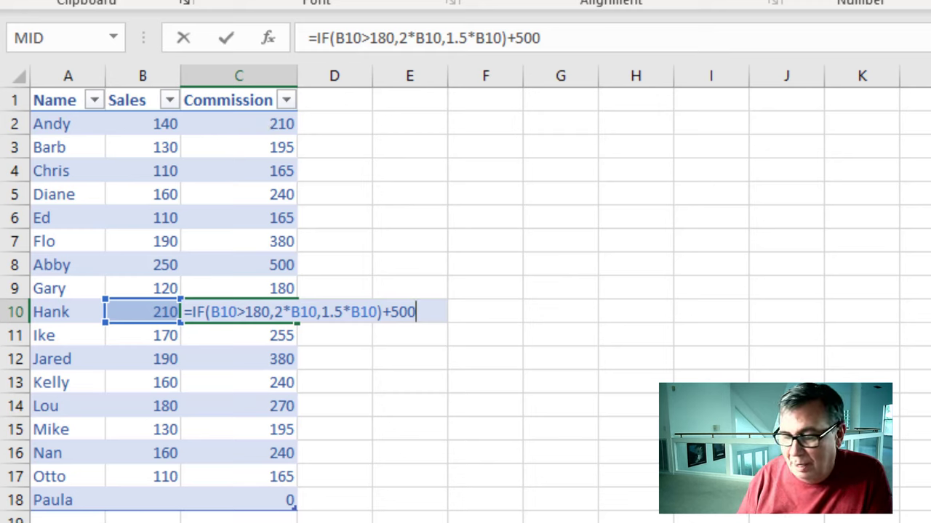
{"action": "key", "text": "Return"}
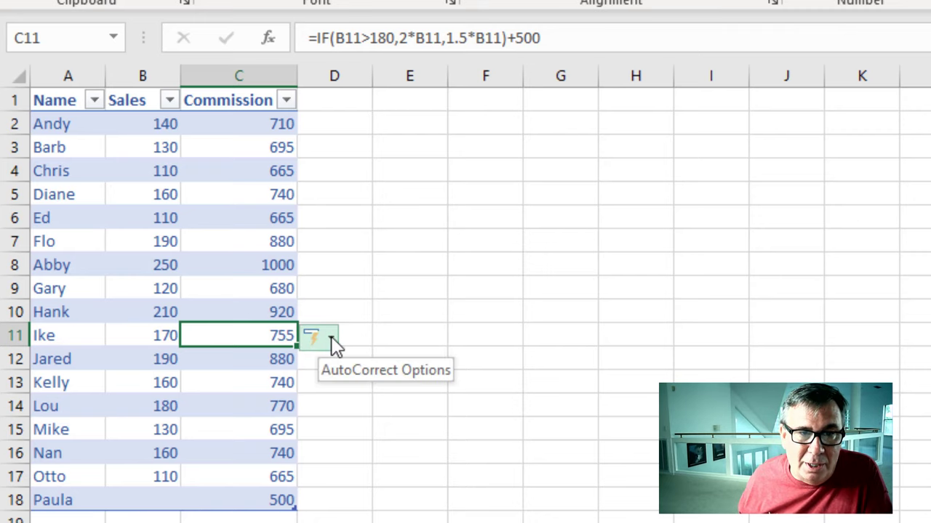
- Undo Calculated Column so only Hank's commission keeps the +500, showing 920
{"action": "left_click", "coordinate": [331, 337]}
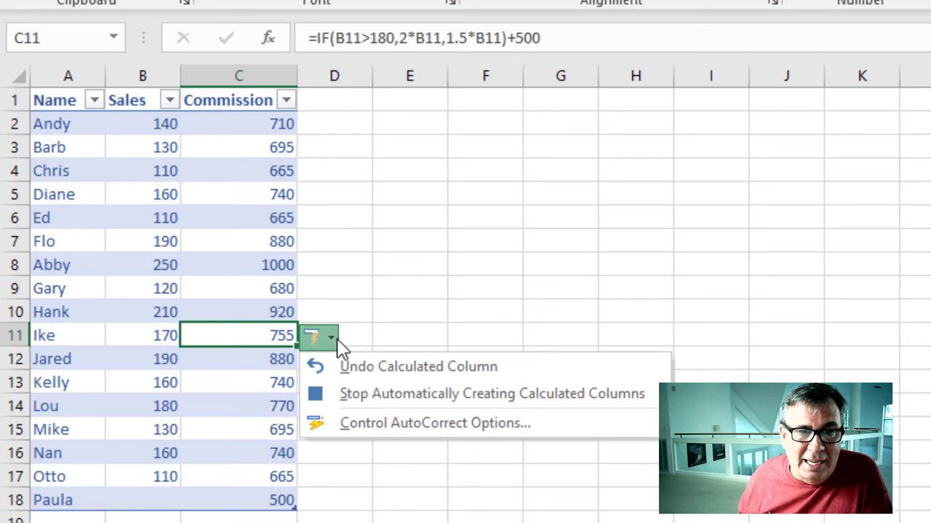
{"action": "left_click", "coordinate": [380, 397]}
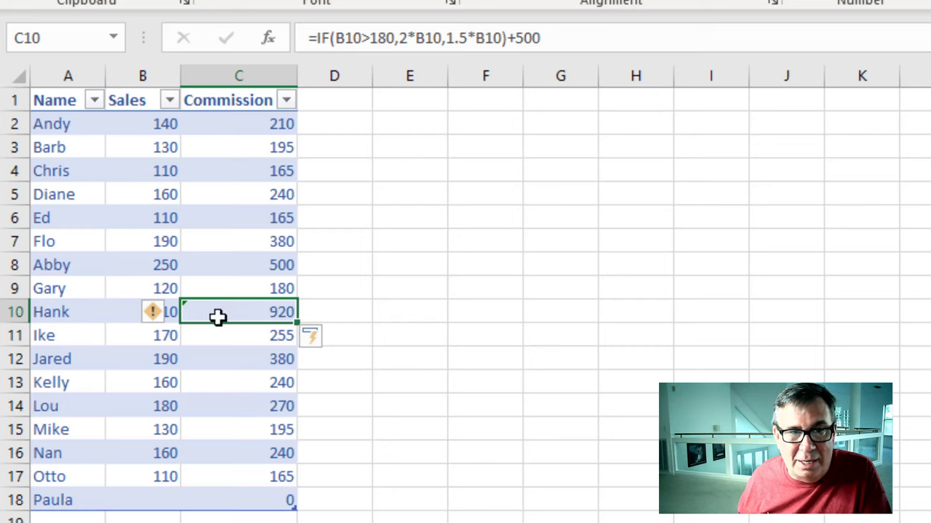
{"action": "key", "text": "Left"}
{"action": "key", "text": "ctrl+Down"}
{"action": "key", "text": "Down"}
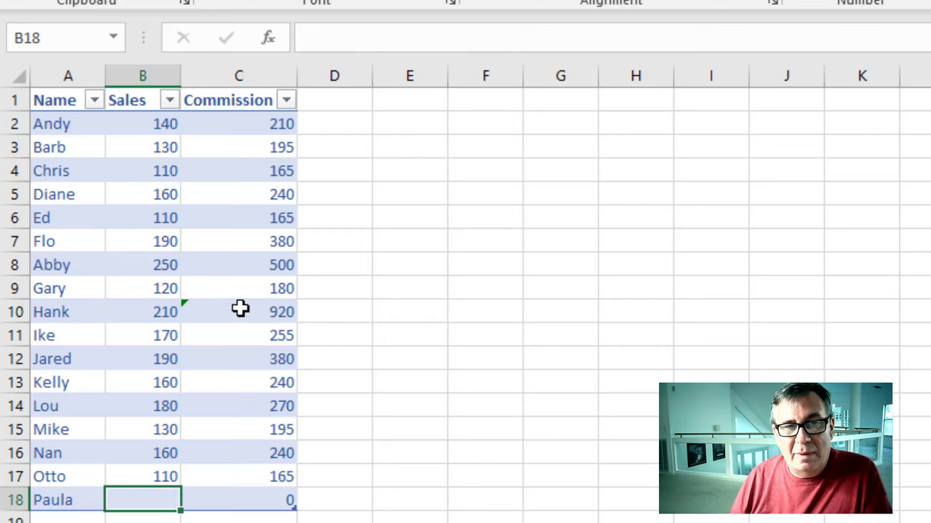